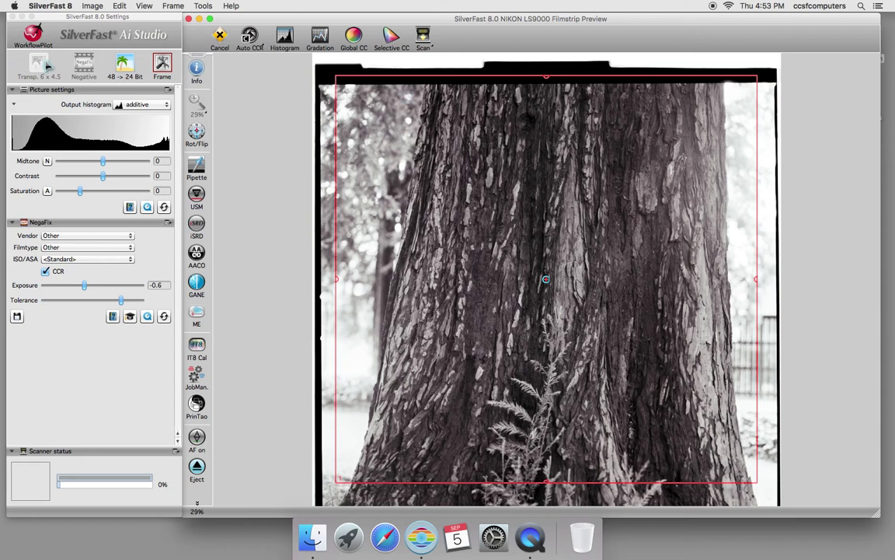
Open the bit-depth list from the 48 -> 24 Bit scan mode in the Settings window
{"action": "left_click", "coordinate": [83, 67]}
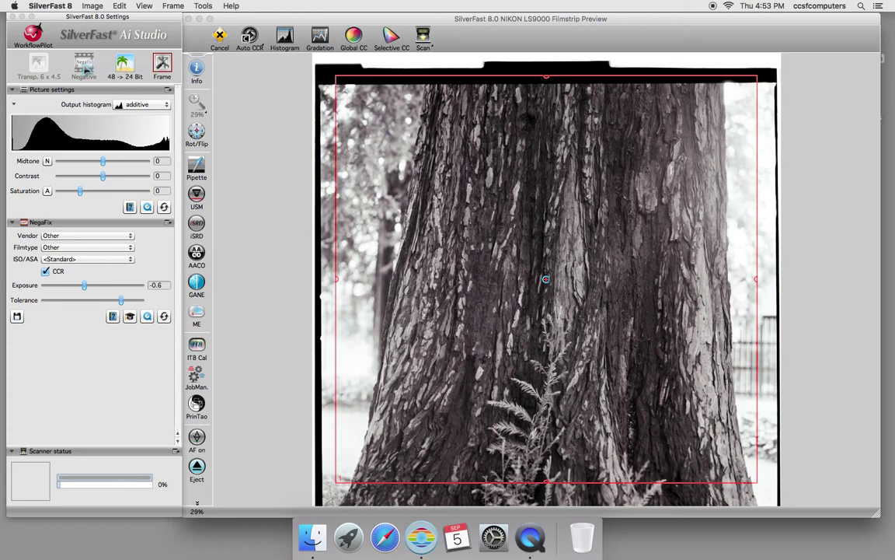
{"action": "left_click", "coordinate": [123, 67]}
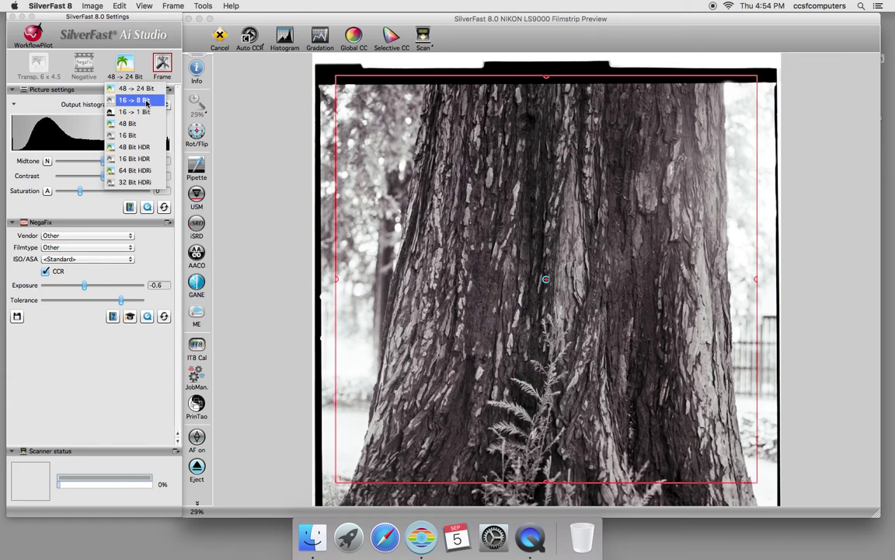
Choose 16 -> 8 Bit grayscale as the scan output mode
{"action": "left_click", "coordinate": [147, 102]}
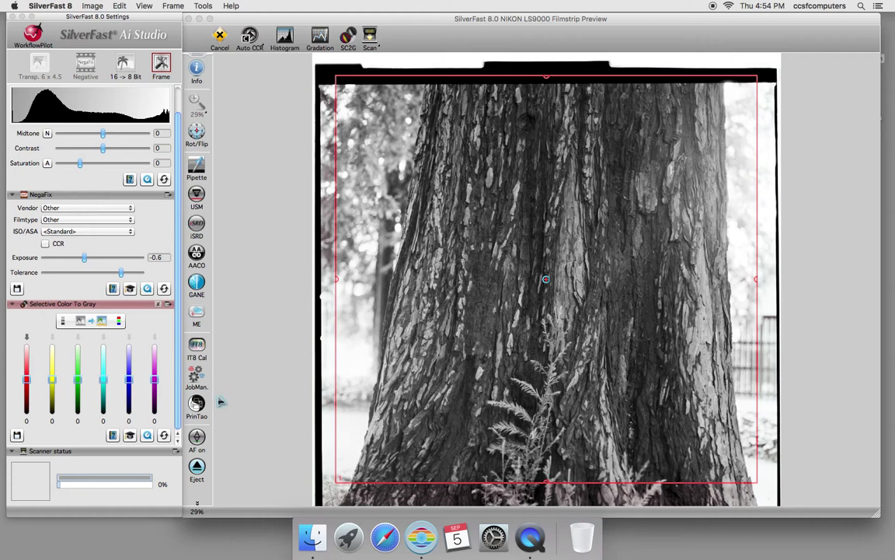
Set the film material to Negative
{"action": "left_click", "coordinate": [221, 38]}
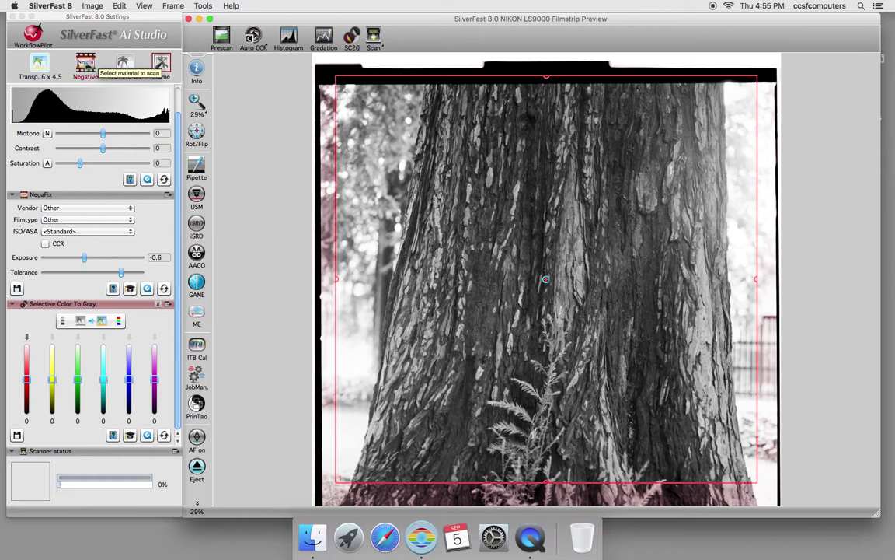
{"action": "left_click", "coordinate": [86, 62]}
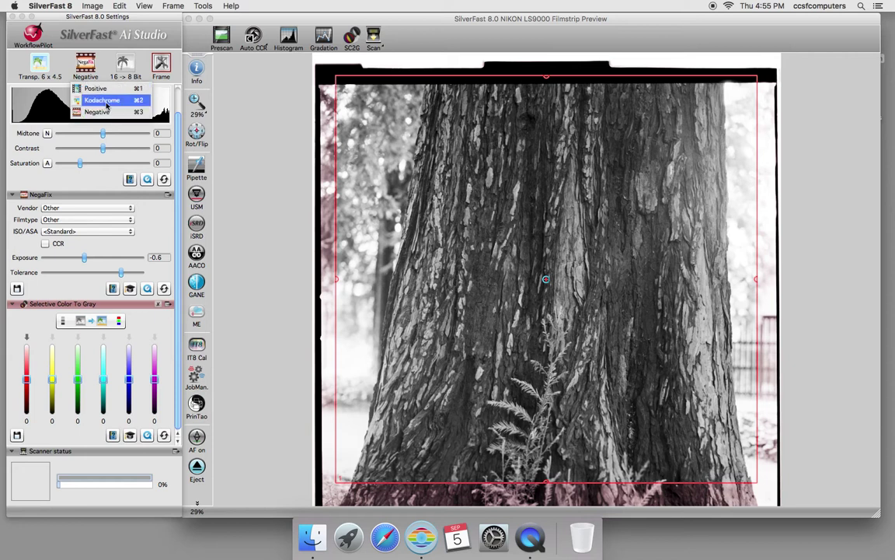
{"action": "left_click", "coordinate": [96, 112]}
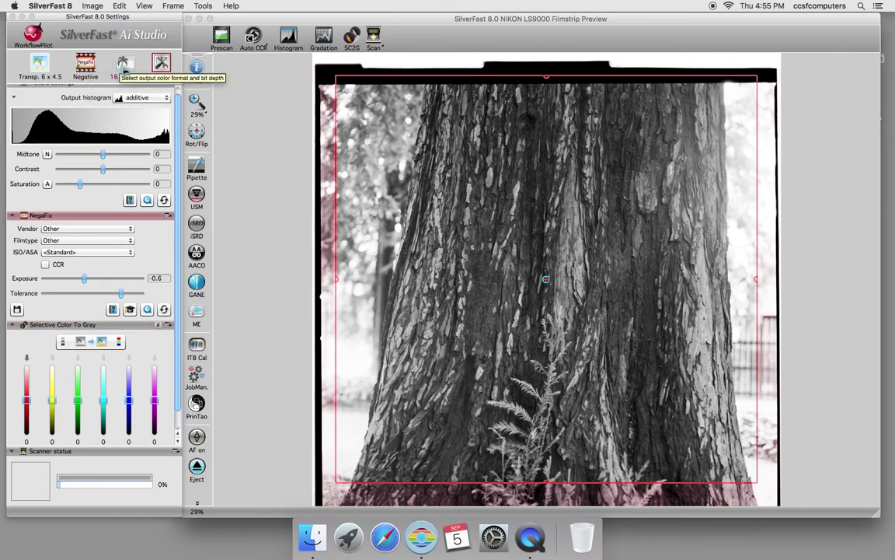
Switch output to 48 -> 24 Bit and then back to 16 -> 8 Bit grayscale
{"action": "left_click", "coordinate": [124, 68]}
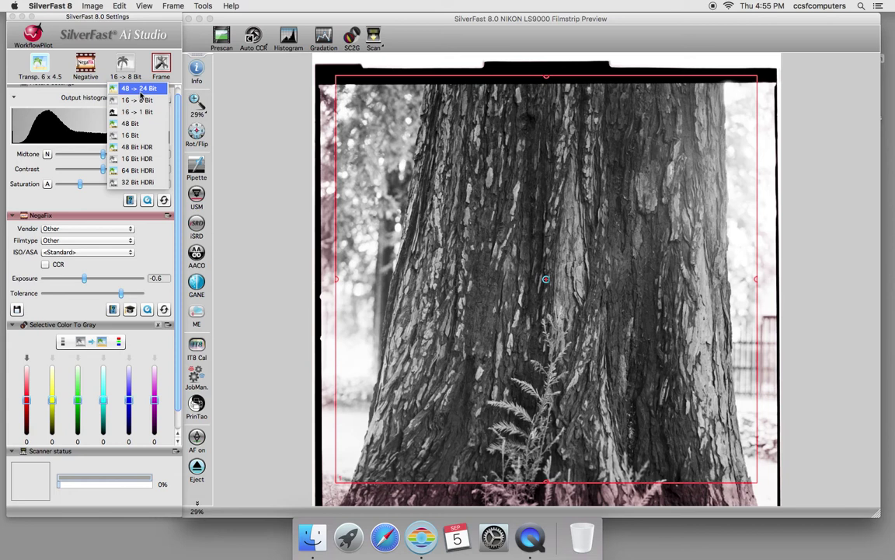
{"action": "left_click", "coordinate": [141, 89]}
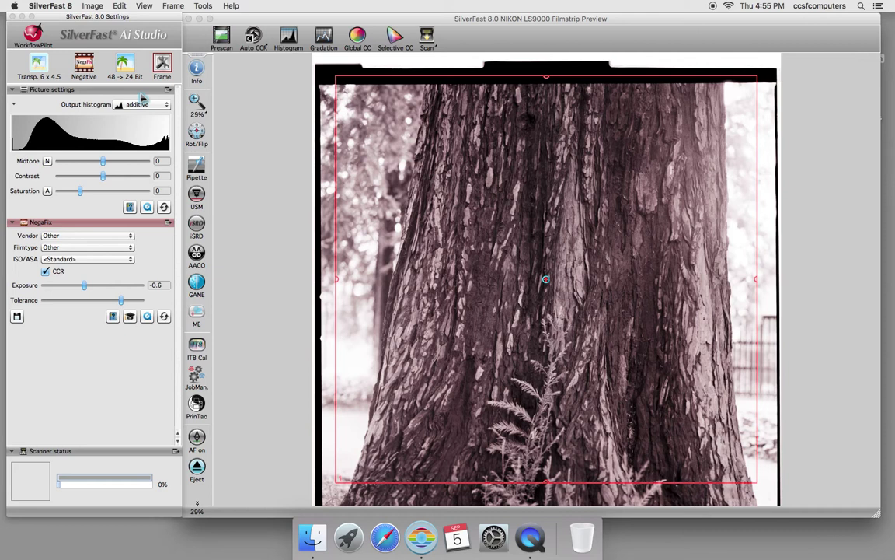
{"action": "left_click", "coordinate": [114, 62]}
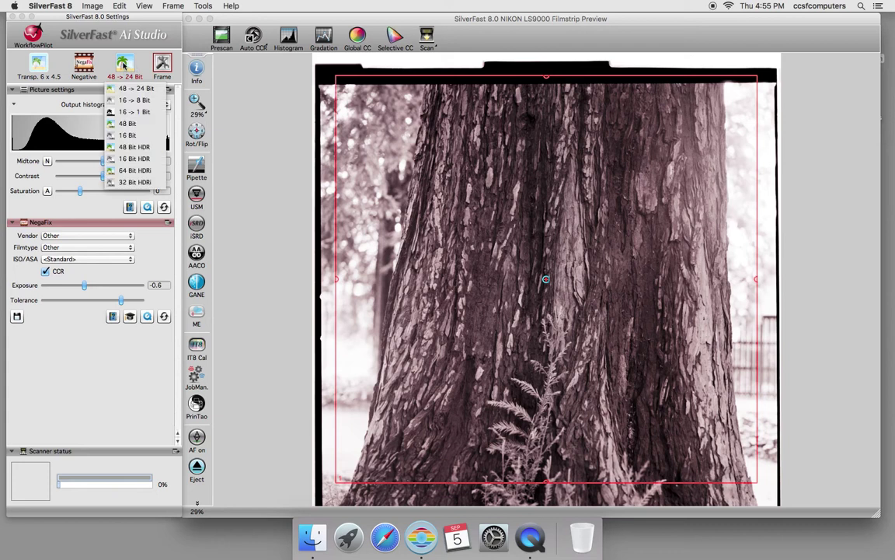
{"action": "left_click", "coordinate": [126, 101]}
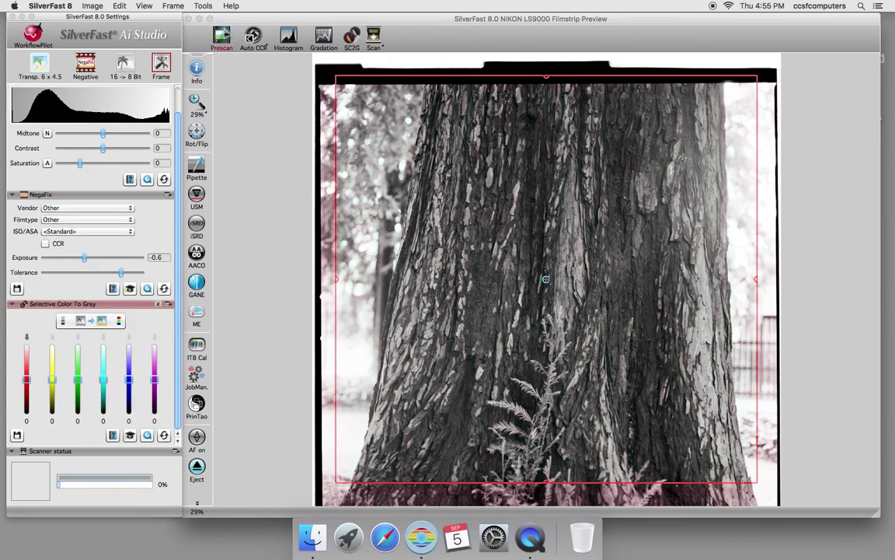
Run a new prescan of the tree-trunk negative to refresh the grayscale preview
{"action": "left_click", "coordinate": [221, 38]}
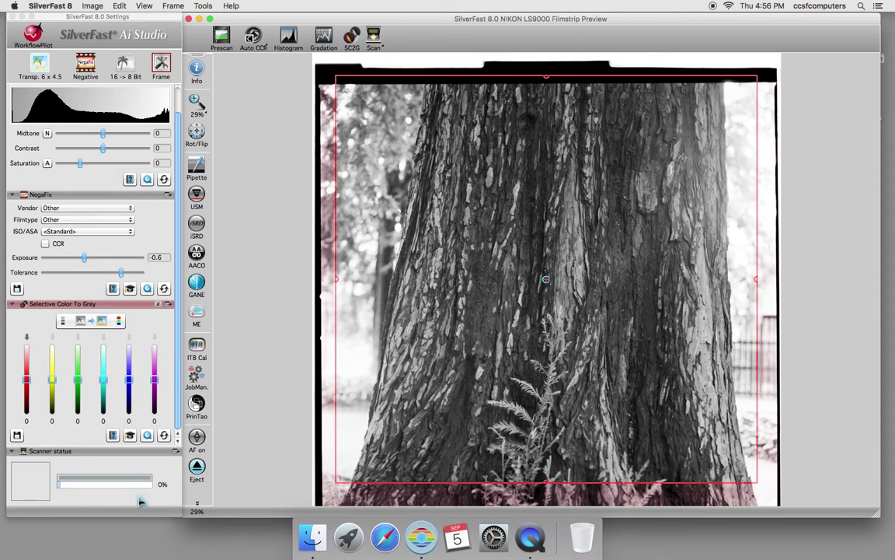
Fit the red scan frame to the full image border, keeping its top below the black film edge
{"action": "mouse_move", "coordinate": [366, 102]}
{"action": "left_mouse_down"}
{"action": "mouse_move", "coordinate": [354, 116]}
{"action": "mouse_move", "coordinate": [393, 122]}
{"action": "left_mouse_up"}
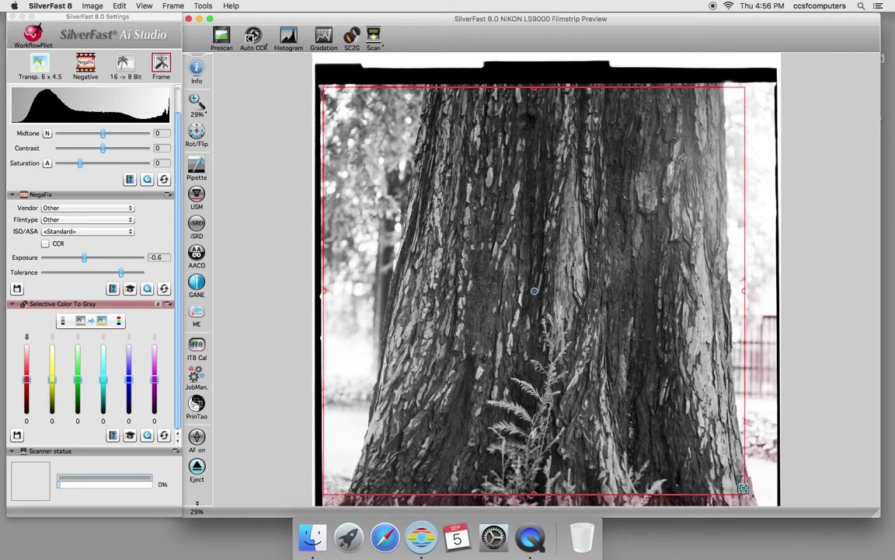
{"action": "left_click_drag", "start_coordinate": [745, 493], "coordinate": [777, 502]}
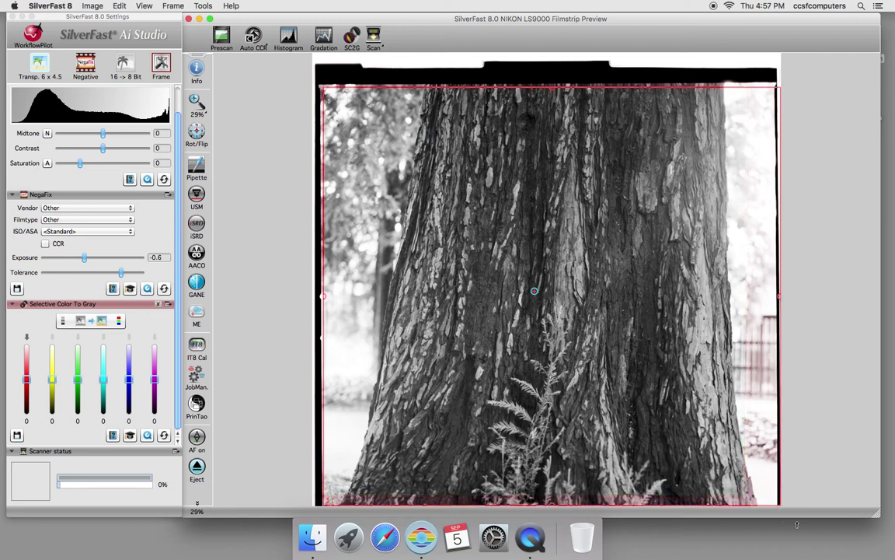
{"action": "left_click_drag", "start_coordinate": [409, 88], "coordinate": [442, 76]}
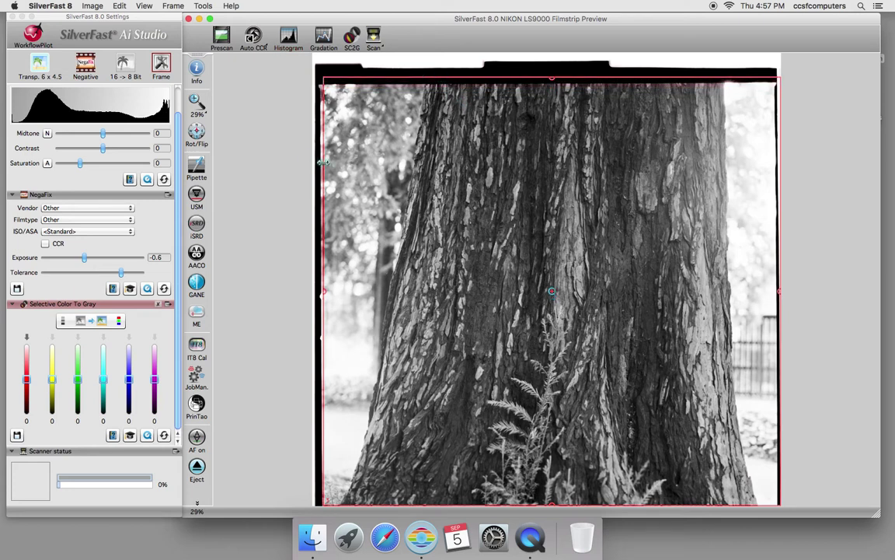
{"action": "left_click_drag", "start_coordinate": [321, 163], "coordinate": [307, 162]}
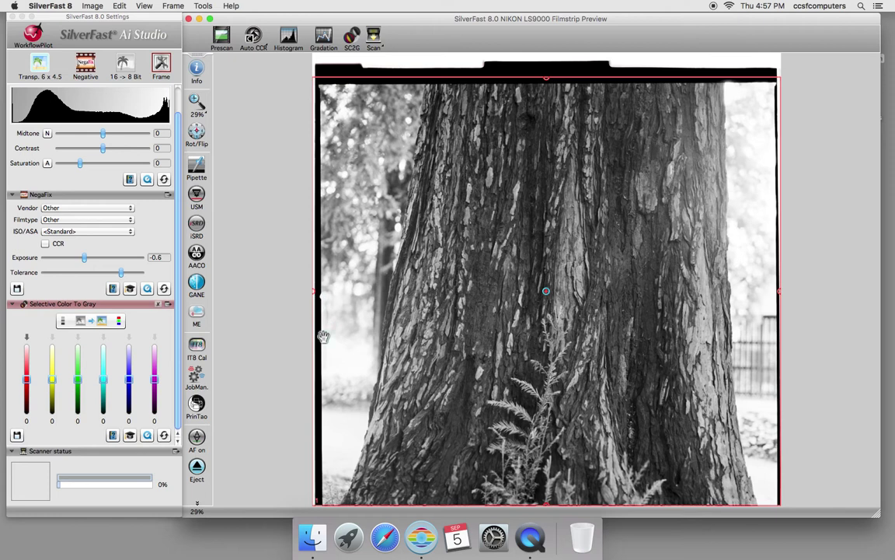
{"action": "mouse_move", "coordinate": [489, 77]}
{"action": "left_mouse_down"}
{"action": "mouse_move", "coordinate": [496, 59]}
{"action": "mouse_move", "coordinate": [495, 75]}
{"action": "left_mouse_up"}
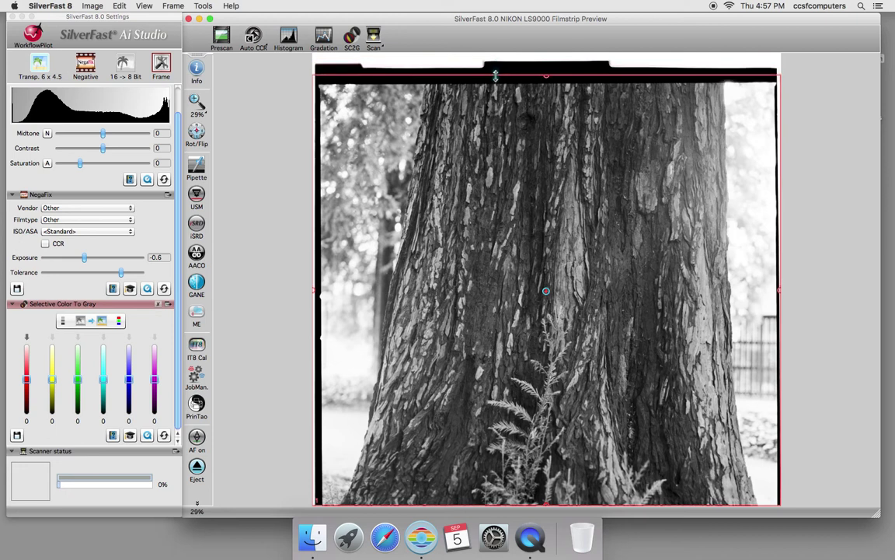
{"action": "left_click_drag", "start_coordinate": [496, 76], "coordinate": [495, 60]}
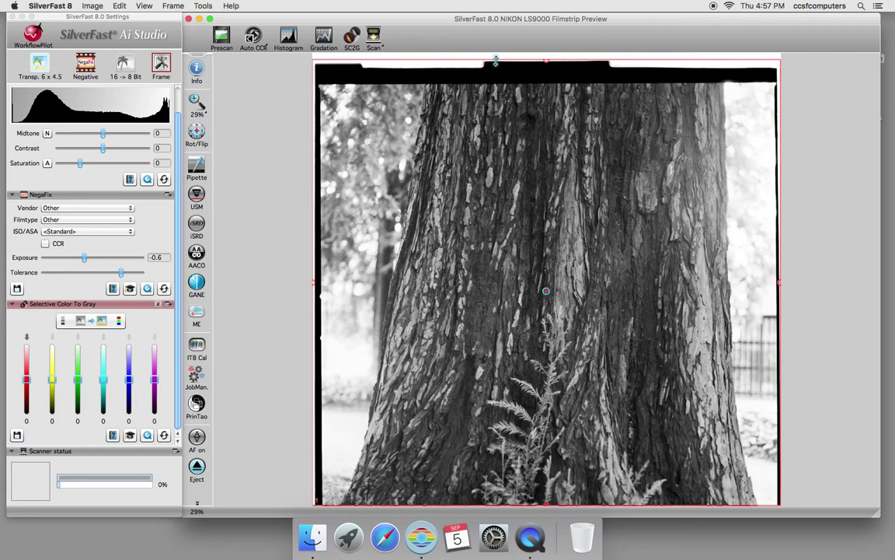
{"action": "left_click_drag", "start_coordinate": [495, 61], "coordinate": [495, 76]}
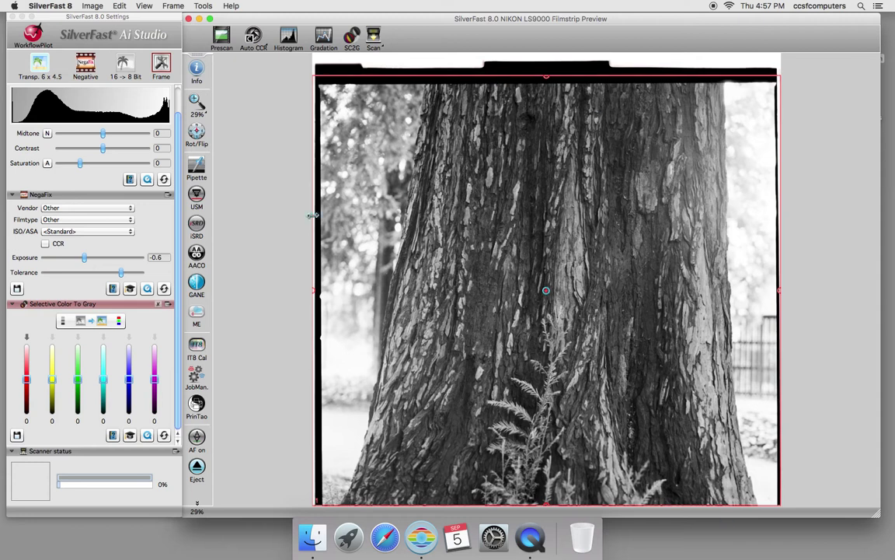
{"action": "left_click_drag", "start_coordinate": [317, 215], "coordinate": [284, 194]}
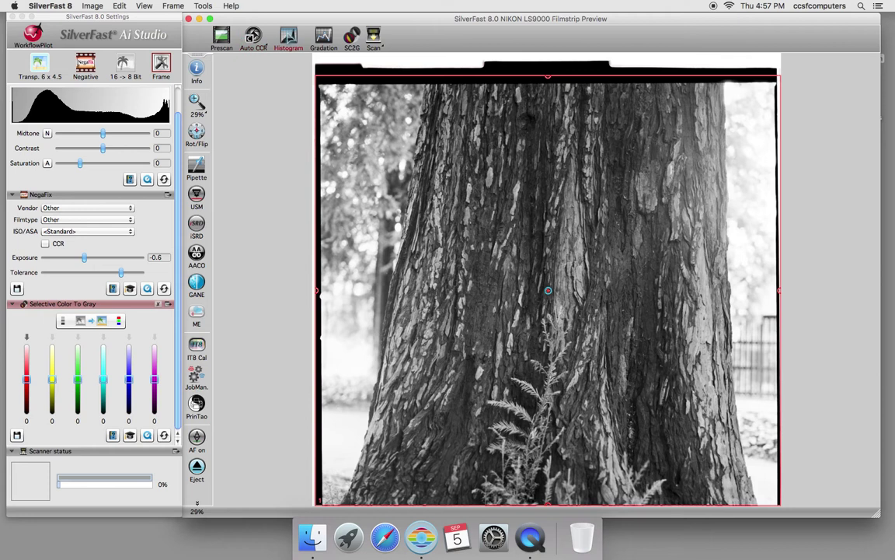
Set the histogram to shadow 0, midtone 3 and highlight 255
{"action": "left_click", "coordinate": [289, 37]}
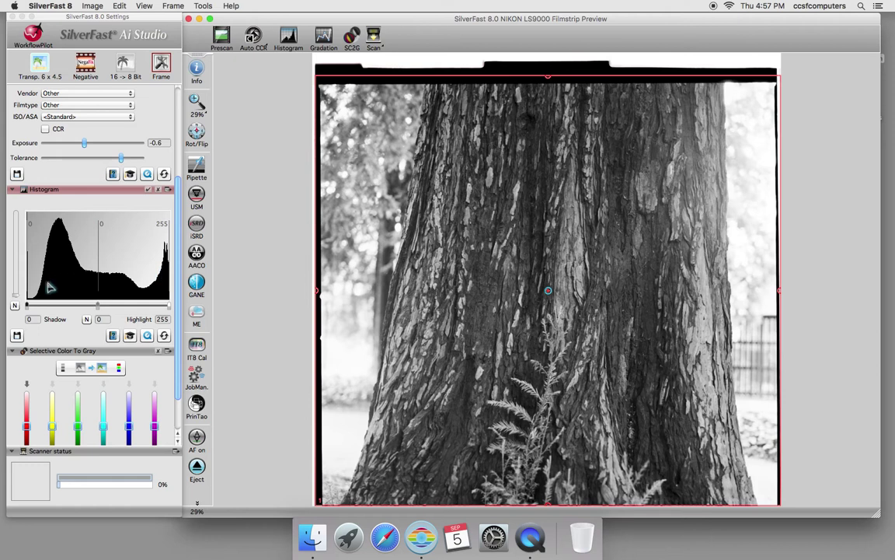
{"action": "left_click_drag", "start_coordinate": [167, 305], "coordinate": [160, 308]}
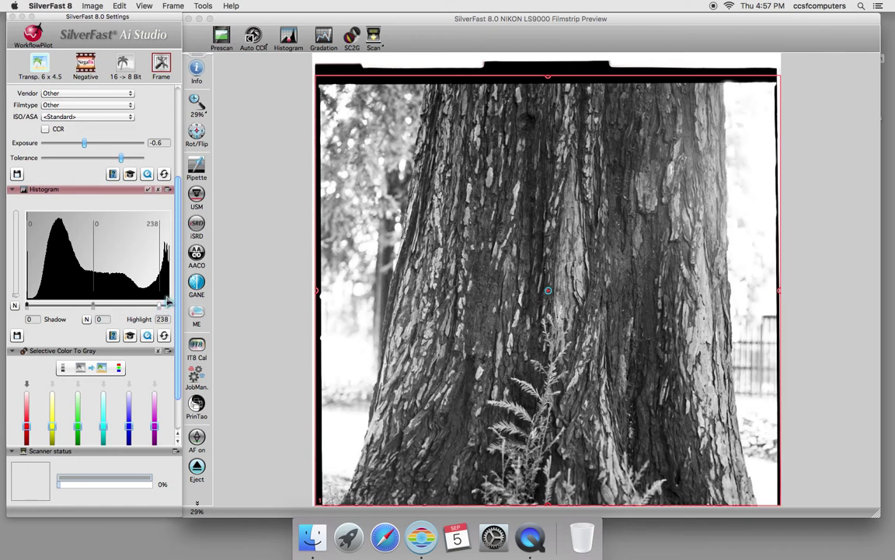
{"action": "left_click_drag", "start_coordinate": [94, 276], "coordinate": [86, 280]}
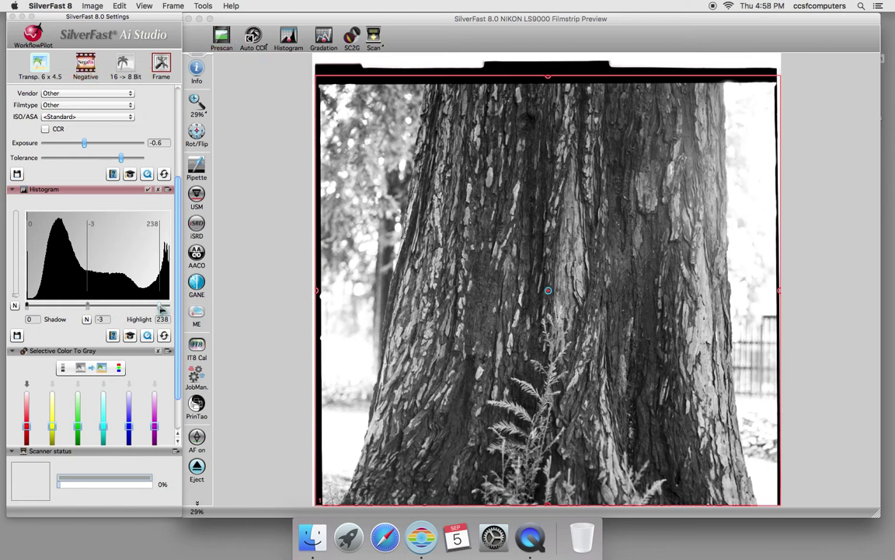
{"action": "left_click_drag", "start_coordinate": [162, 307], "coordinate": [166, 309]}
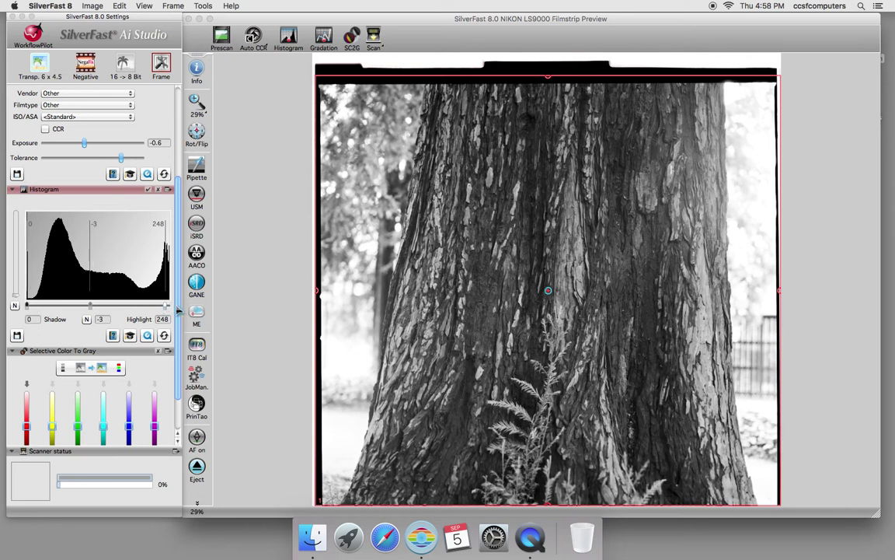
{"action": "left_click_drag", "start_coordinate": [166, 308], "coordinate": [173, 308]}
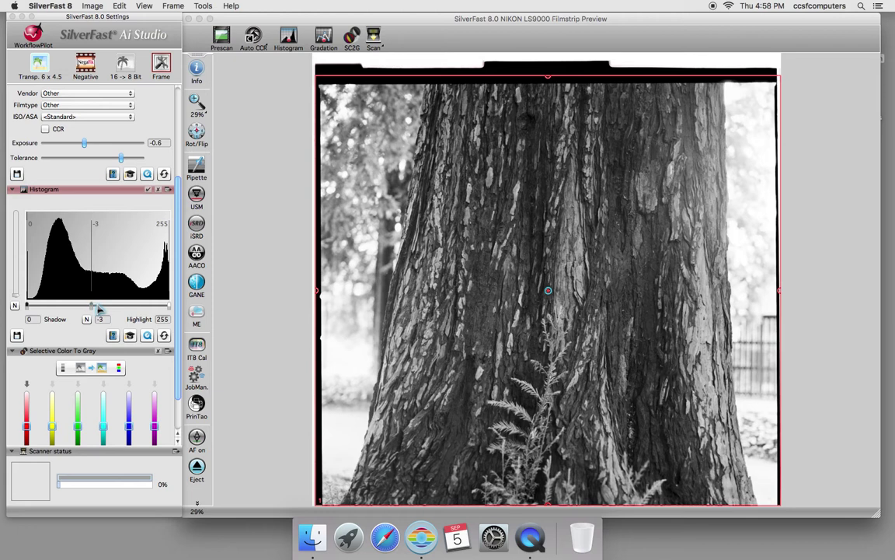
{"action": "mouse_move", "coordinate": [99, 309]}
{"action": "left_mouse_down"}
{"action": "mouse_move", "coordinate": [88, 308]}
{"action": "mouse_move", "coordinate": [114, 308]}
{"action": "mouse_move", "coordinate": [92, 309]}
{"action": "mouse_move", "coordinate": [106, 309]}
{"action": "left_mouse_up"}
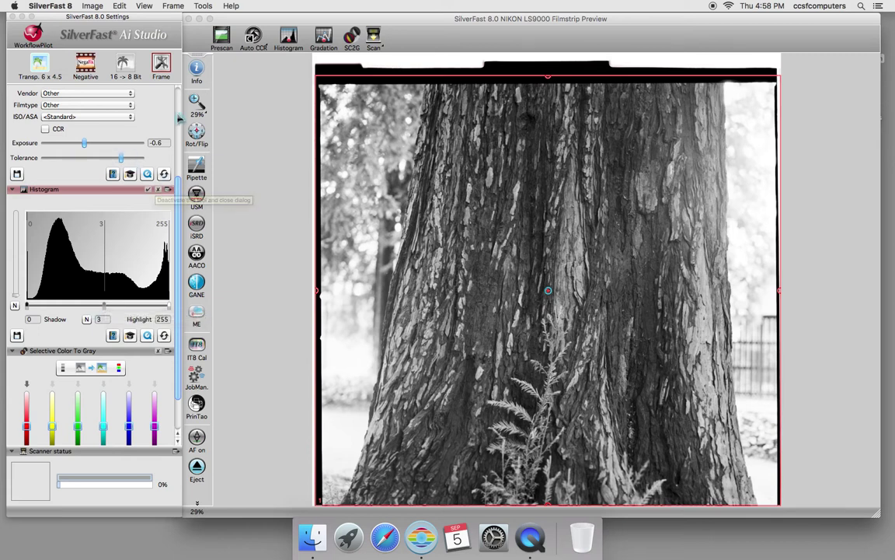
Show the Info summary: 8-bit Grayscale TIFF at 1333 DPI, 2.2 by 2.1 inch
{"action": "scroll", "coordinate": [75, 170], "scroll_direction": "down", "scroll_amount": 3}
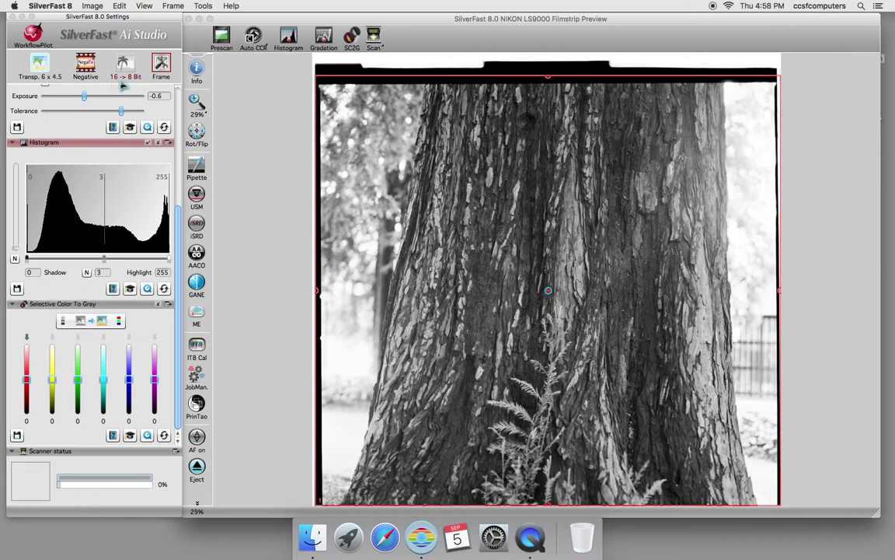
{"action": "scroll", "coordinate": [123, 104], "scroll_direction": "up", "scroll_amount": 10}
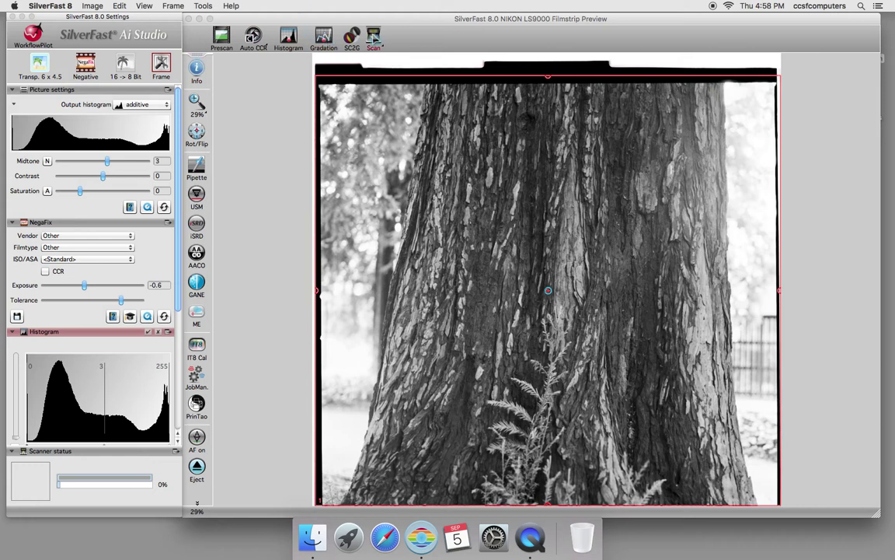
{"action": "left_click", "coordinate": [192, 70]}
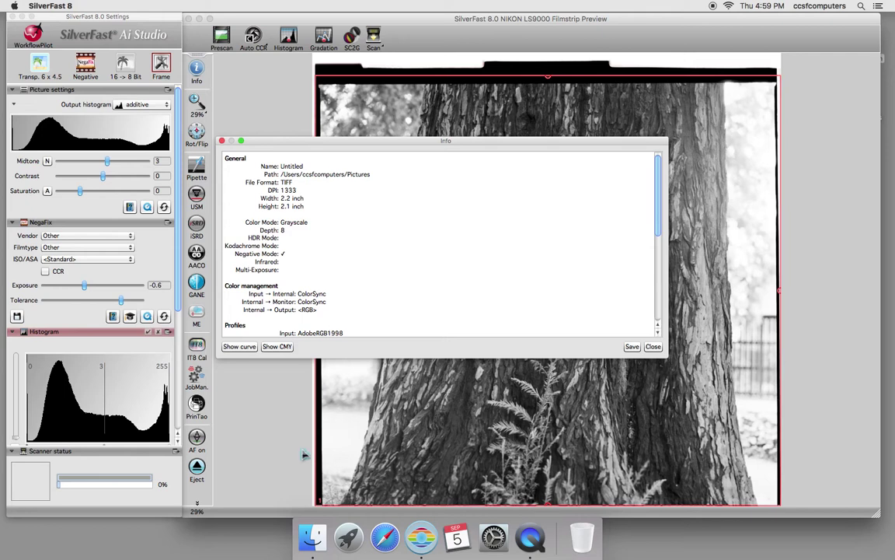
Close System Preferences and the Info window, then collapse the NegaFix and Histogram sections
{"action": "left_click", "coordinate": [493, 536]}
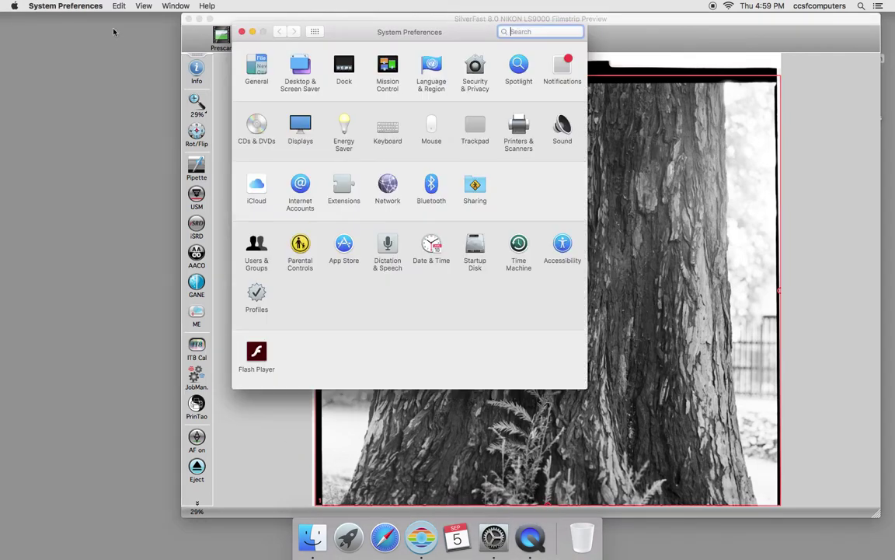
{"action": "left_click", "coordinate": [242, 31]}
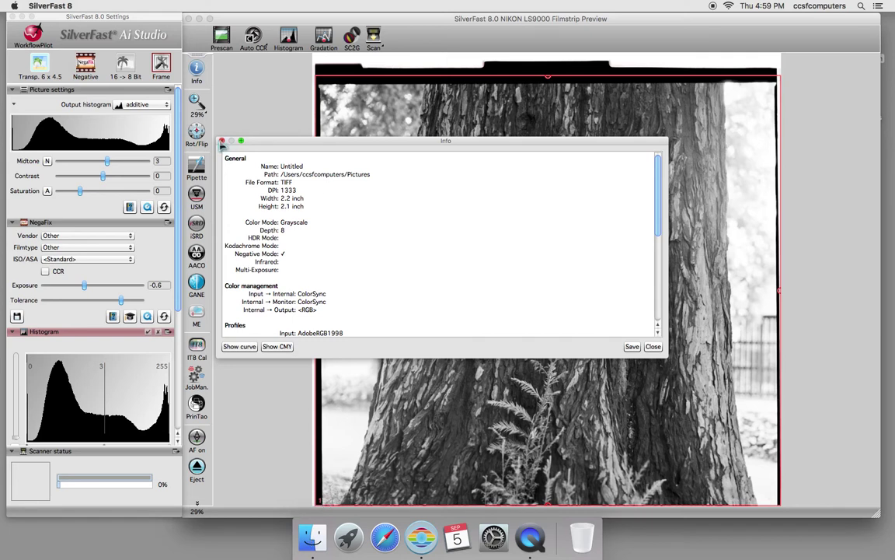
{"action": "left_click", "coordinate": [200, 131]}
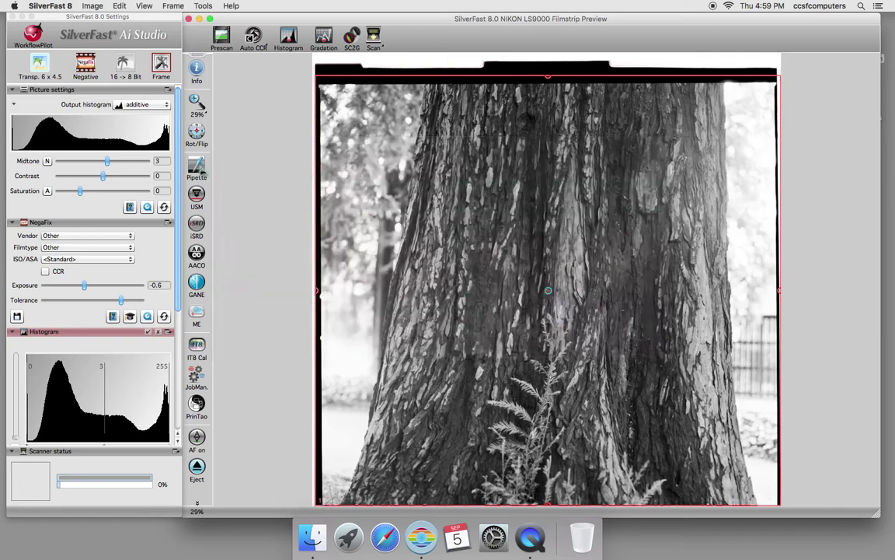
{"action": "left_click", "coordinate": [13, 222]}
{"action": "left_click", "coordinate": [13, 233]}
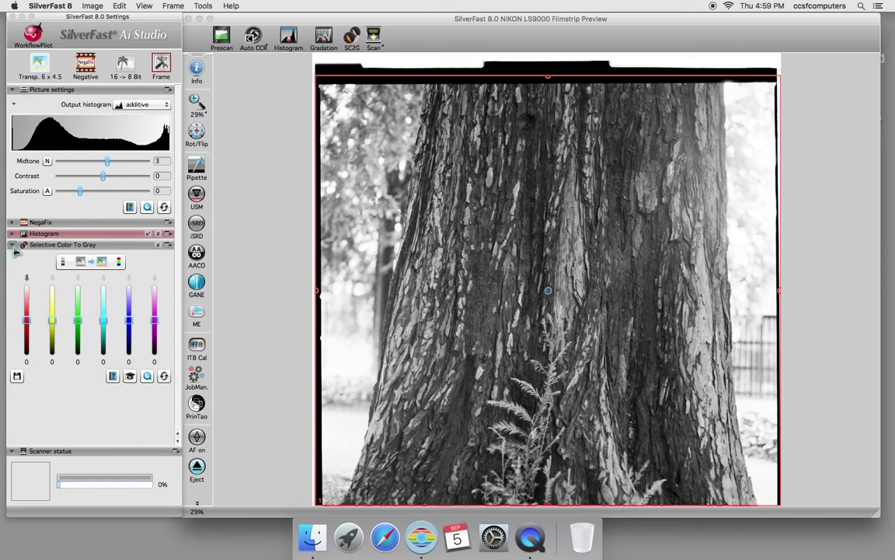
Collapse Selective Color To Gray, look through the Tools and Image menus unchanged, and reactivate the preview
{"action": "left_click", "coordinate": [13, 245]}
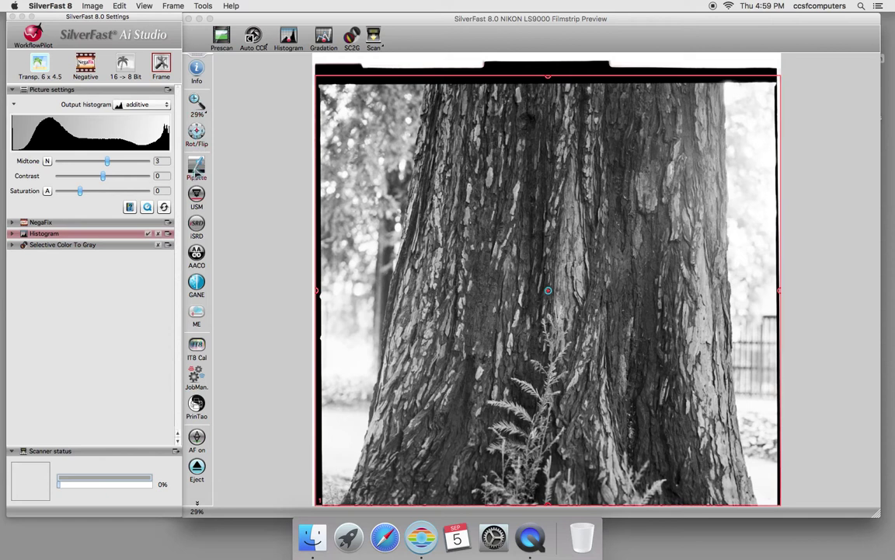
{"action": "left_click", "coordinate": [201, 6]}
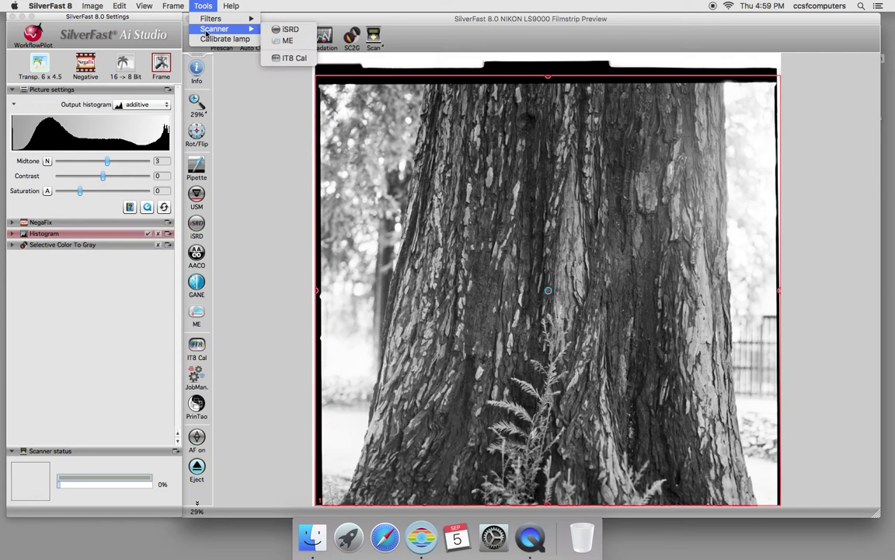
{"action": "mouse_move", "coordinate": [174, 6]}
{"action": "mouse_move", "coordinate": [135, 7]}
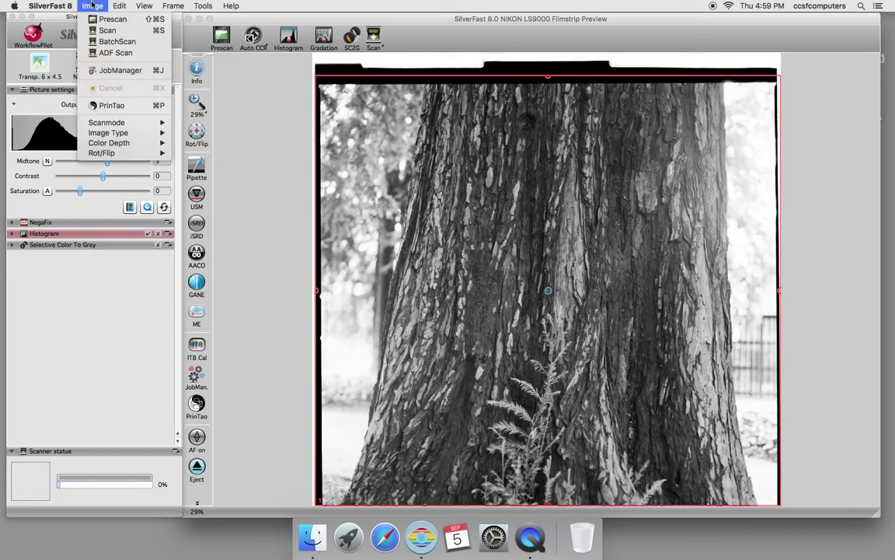
{"action": "mouse_move", "coordinate": [136, 135]}
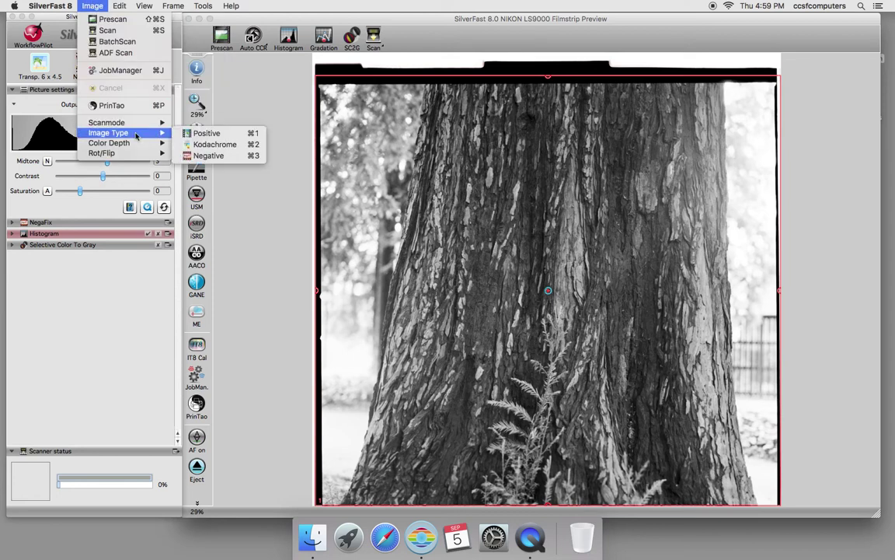
{"action": "left_click", "coordinate": [272, 110]}
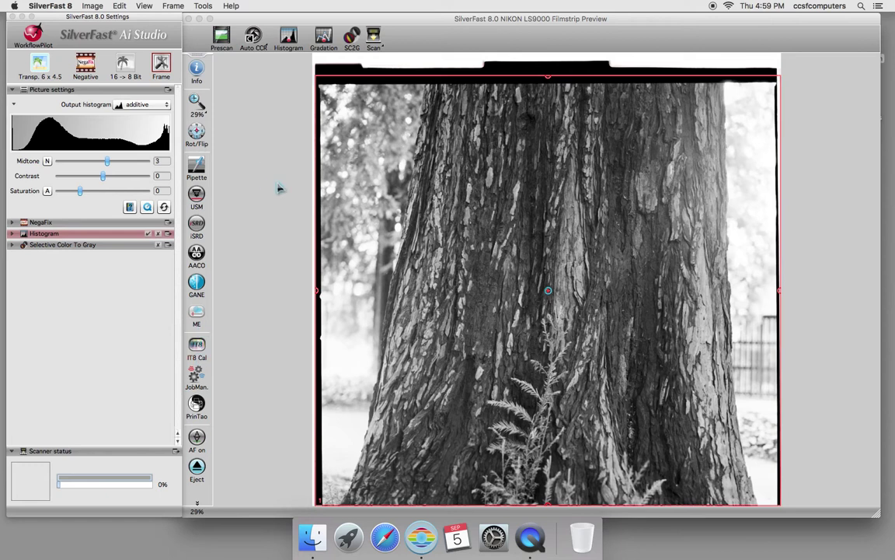
{"action": "left_click", "coordinate": [384, 48]}
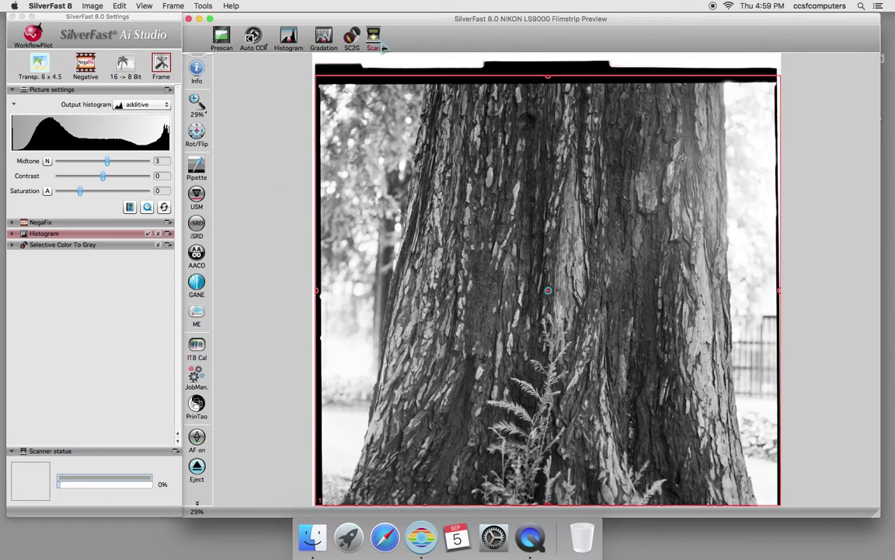
Start the final 1333 DPI scan of the tree negative into Pictures
{"action": "left_click", "coordinate": [376, 41]}
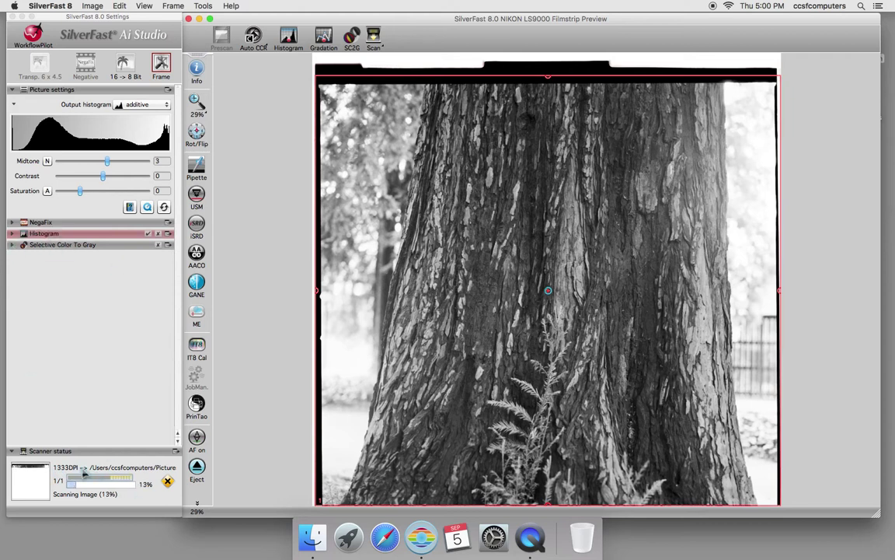
{"action": "left_click", "coordinate": [13, 245]}
{"action": "left_click", "coordinate": [14, 246]}
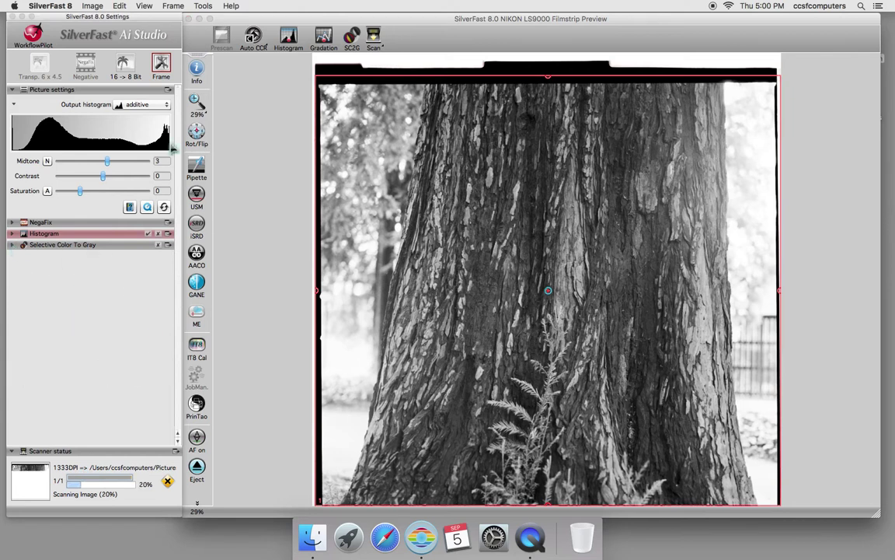
While the scan runs, browse the Tools menu, refocus the preview window and view the Help menu
{"action": "left_click", "coordinate": [203, 6]}
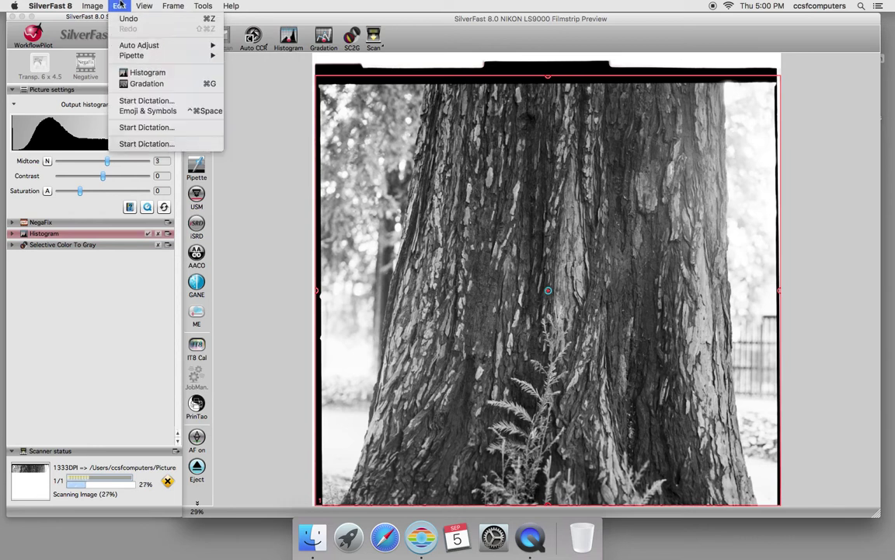
{"action": "mouse_move", "coordinate": [93, 5]}
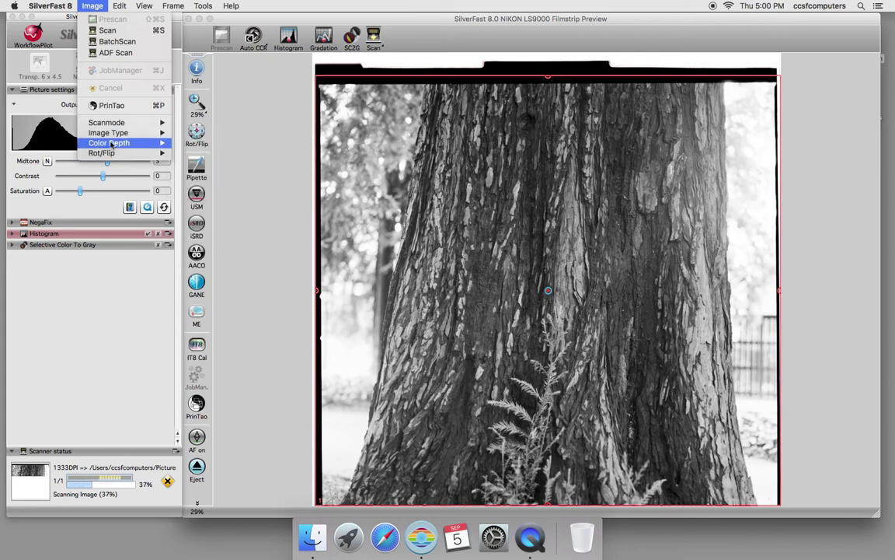
{"action": "mouse_move", "coordinate": [113, 144]}
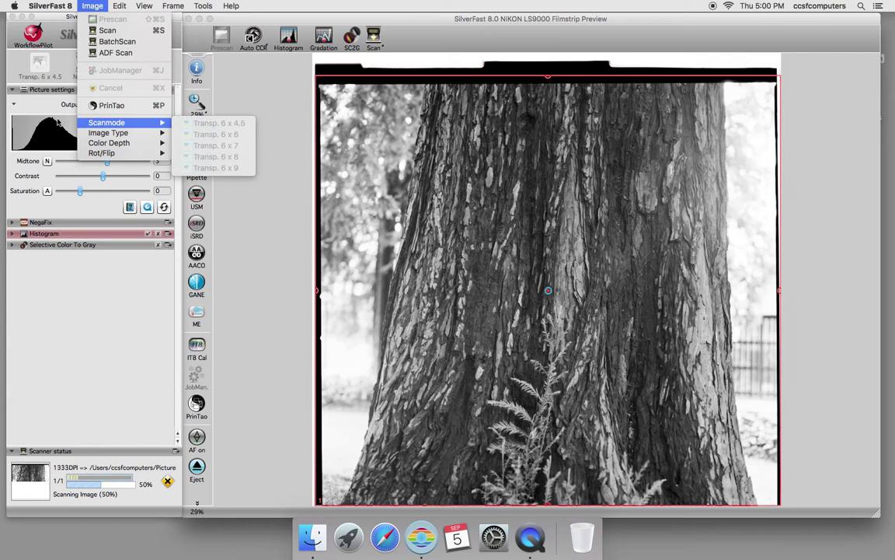
{"action": "left_click", "coordinate": [2, 95]}
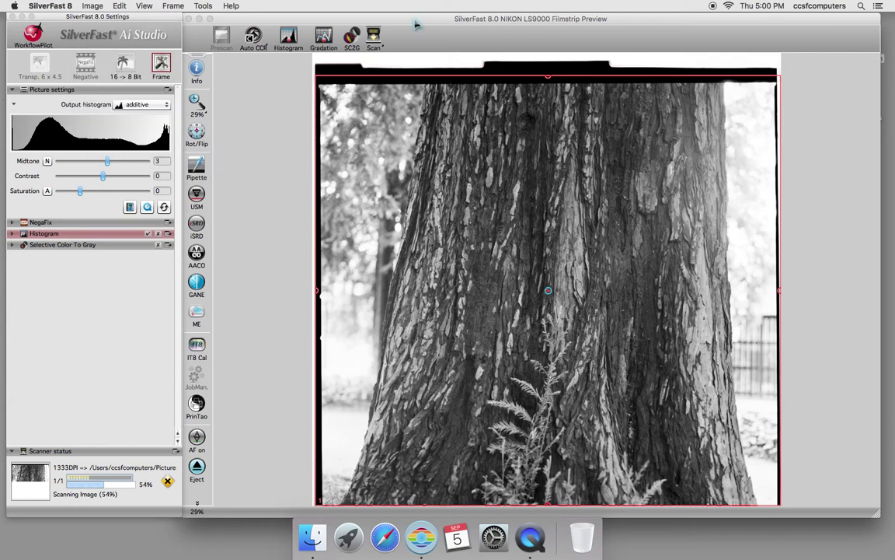
{"action": "double_click", "coordinate": [416, 19]}
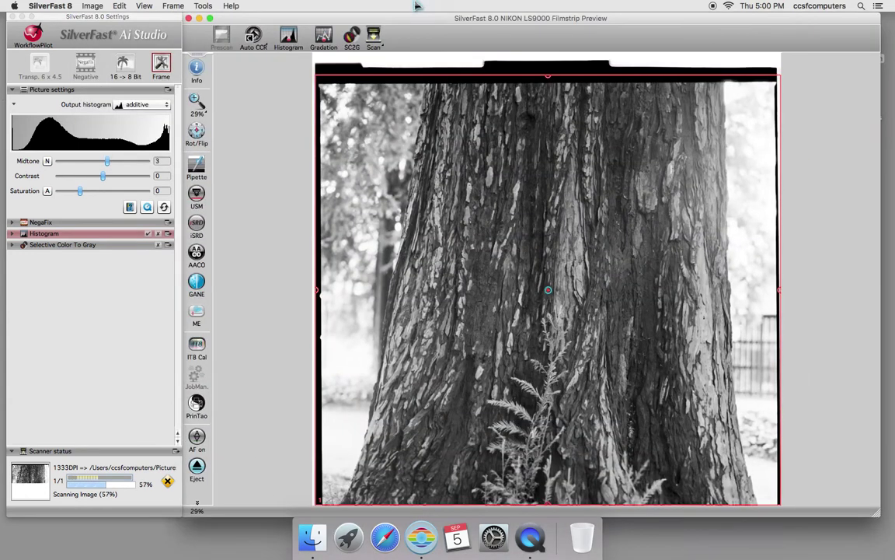
{"action": "left_click", "coordinate": [230, 6]}
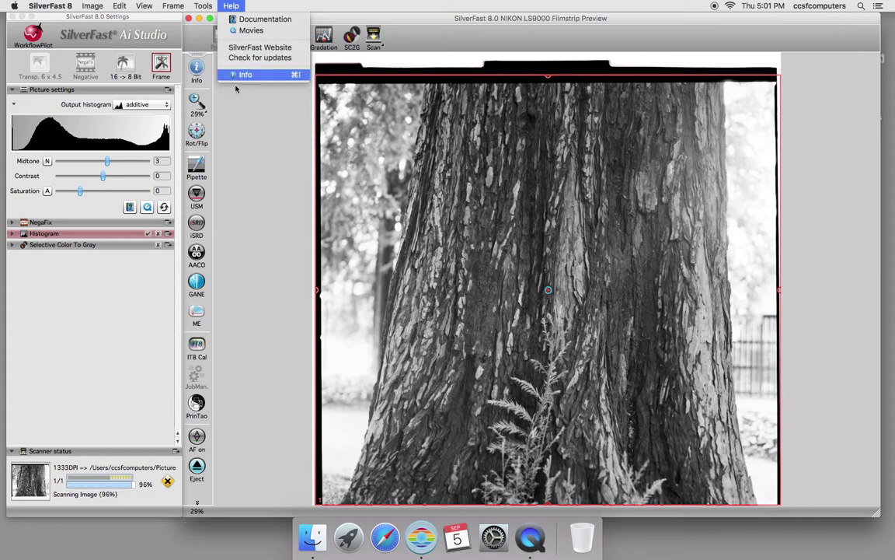
Dismiss the Help menu and float the Scanner status panel once the 1333 DPI scan hits 100%
{"action": "left_click", "coordinate": [271, 189]}
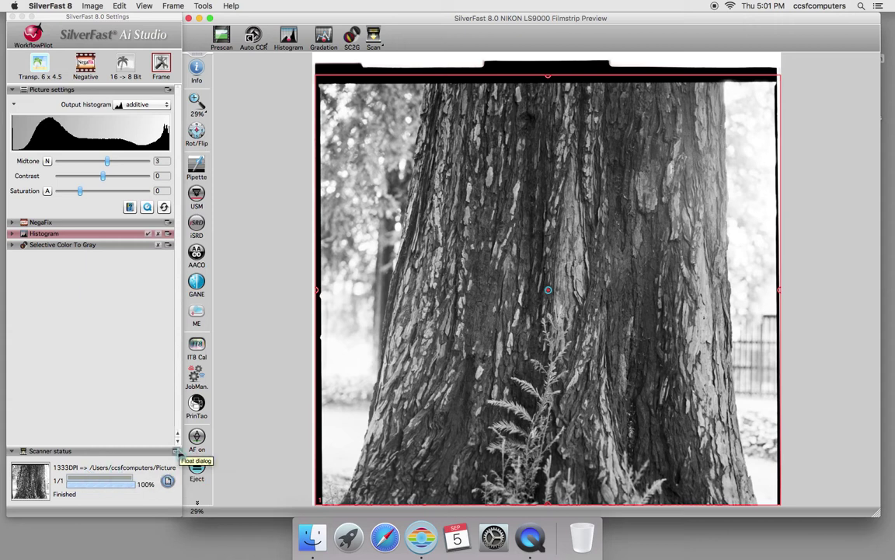
{"action": "left_click", "coordinate": [176, 451]}
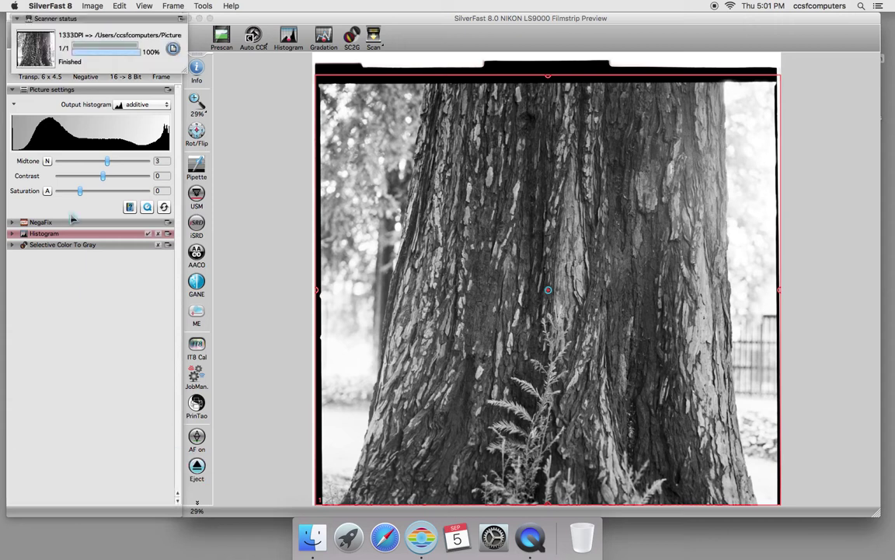
Browse the CCSF_Mt_Lion drive to Users > ccsfcomputers > Pictures in Finder
{"action": "left_click_drag", "start_coordinate": [592, 16], "coordinate": [530, 90]}
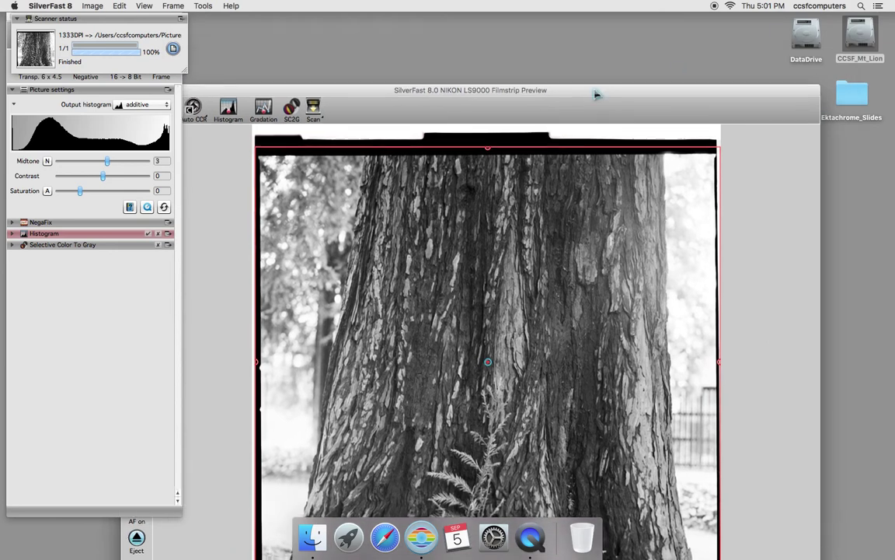
{"action": "double_click", "coordinate": [860, 35]}
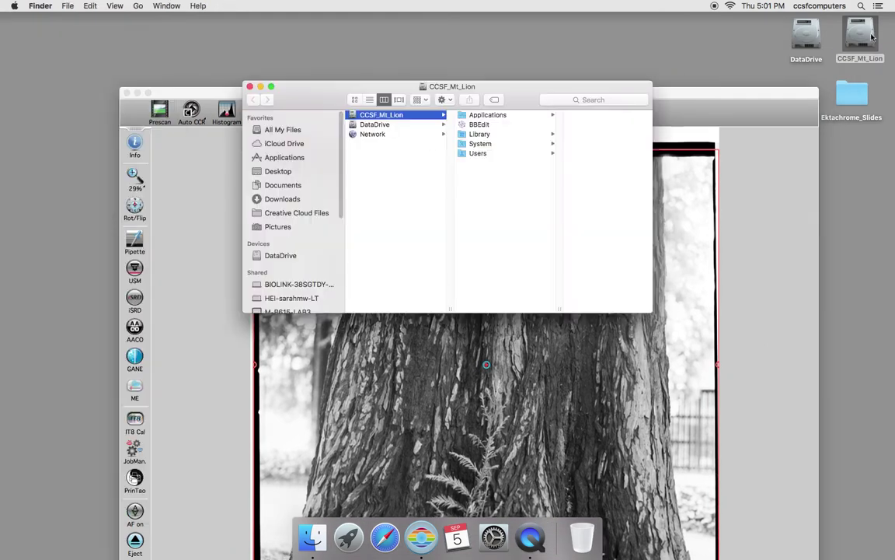
{"action": "left_click_drag", "start_coordinate": [257, 82], "coordinate": [116, 64]}
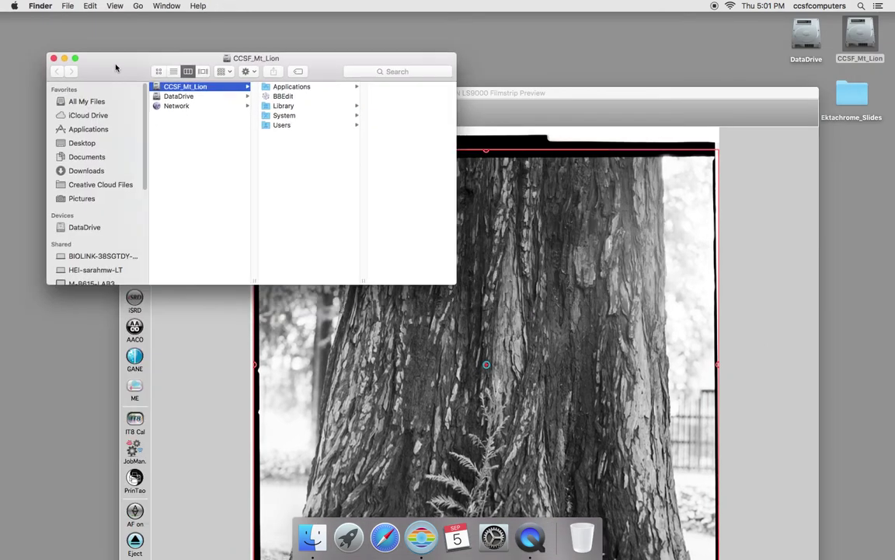
{"action": "left_click", "coordinate": [290, 127]}
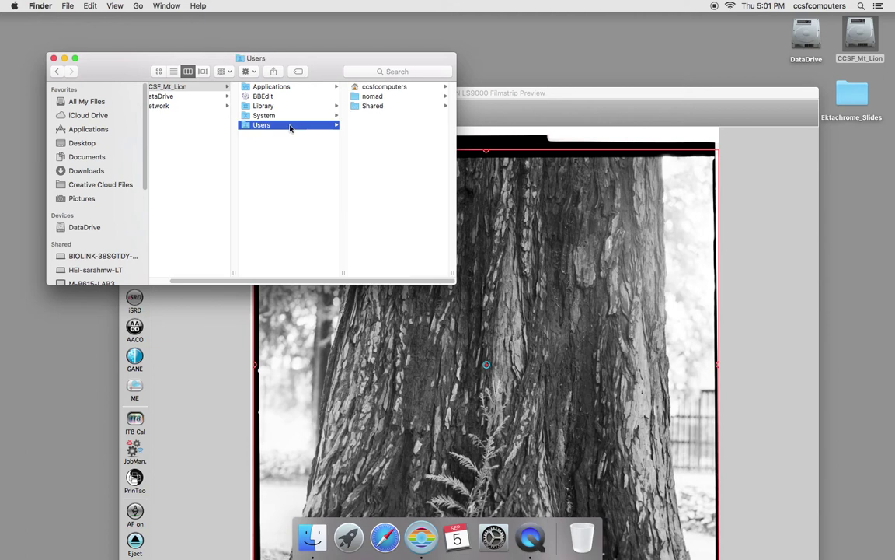
{"action": "left_click", "coordinate": [384, 87]}
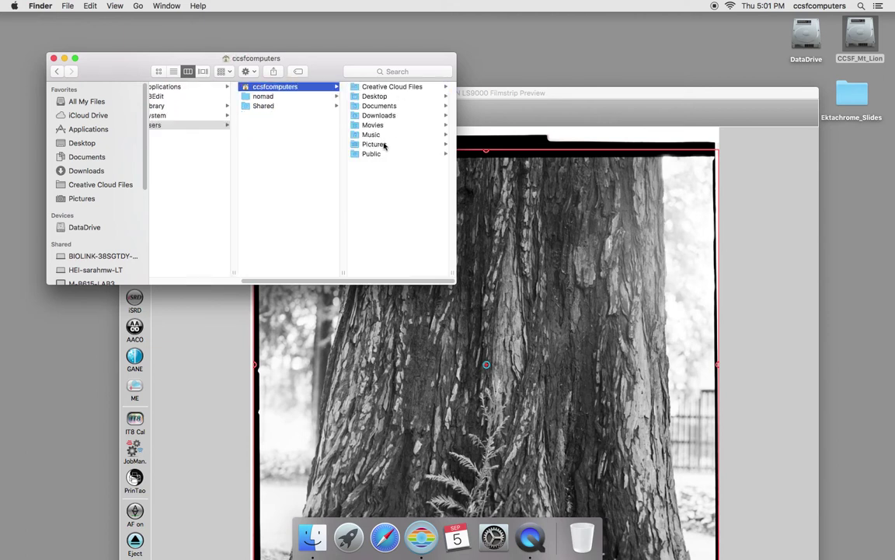
{"action": "left_click", "coordinate": [373, 144]}
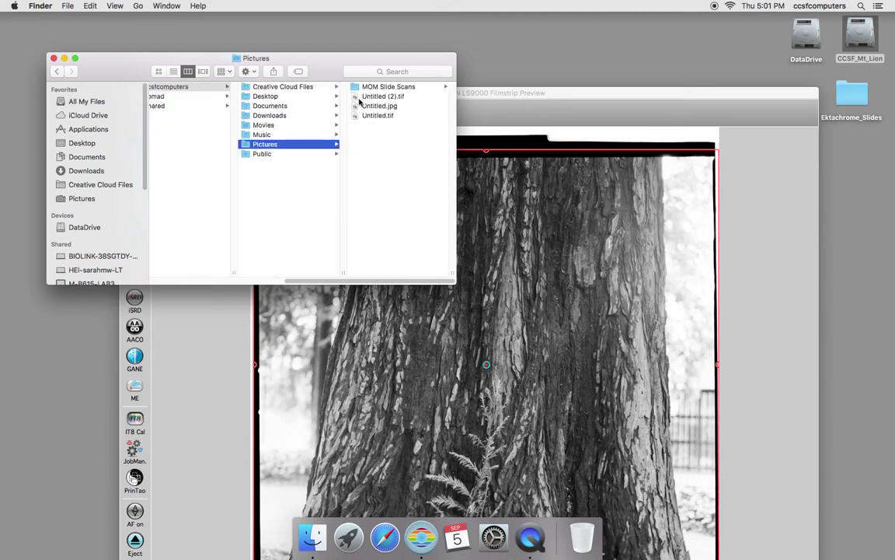
Confirm Untitled (2).tif is the new scan and copy it onto the desktop
{"action": "left_click", "coordinate": [376, 116]}
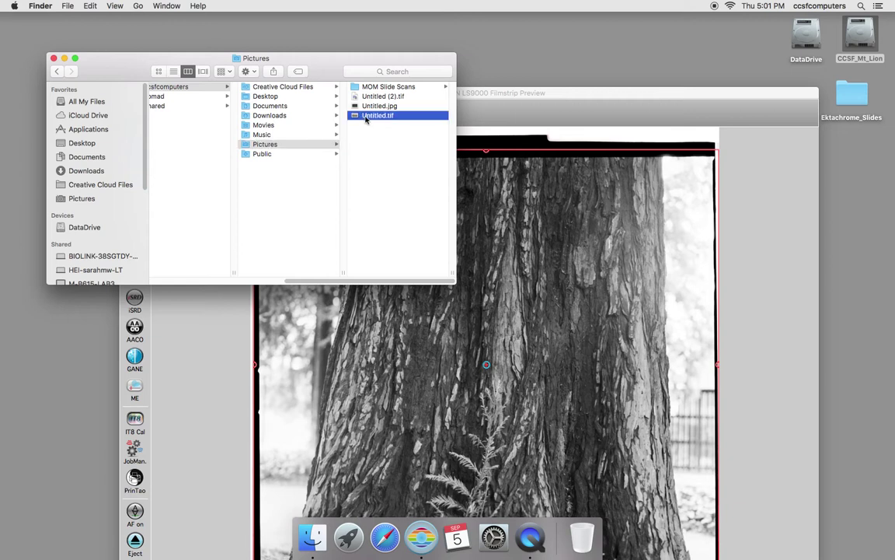
{"action": "left_click", "coordinate": [258, 97]}
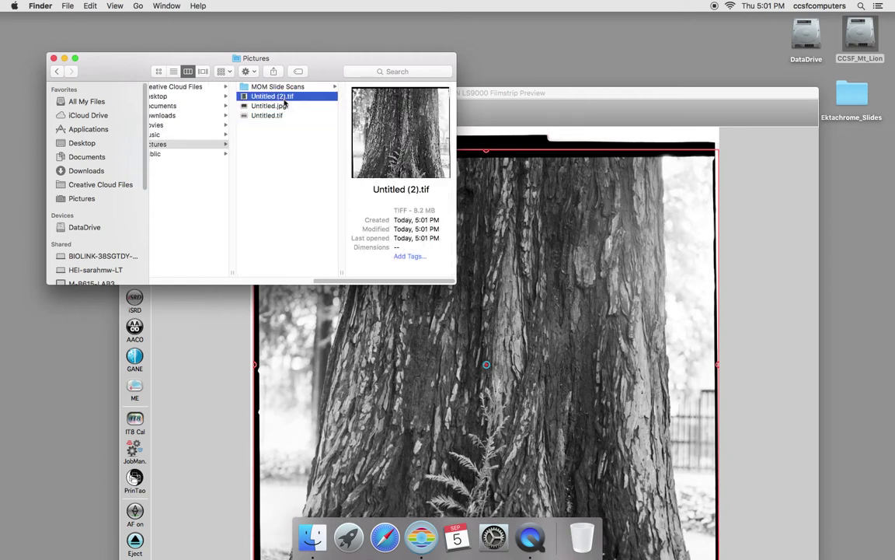
{"action": "left_click_drag", "start_coordinate": [268, 96], "coordinate": [699, 43]}
Move MOM Slide Scans, Untitled.jpg and Untitled.tif to the Trash, then empty it
{"action": "left_click", "coordinate": [244, 87]}
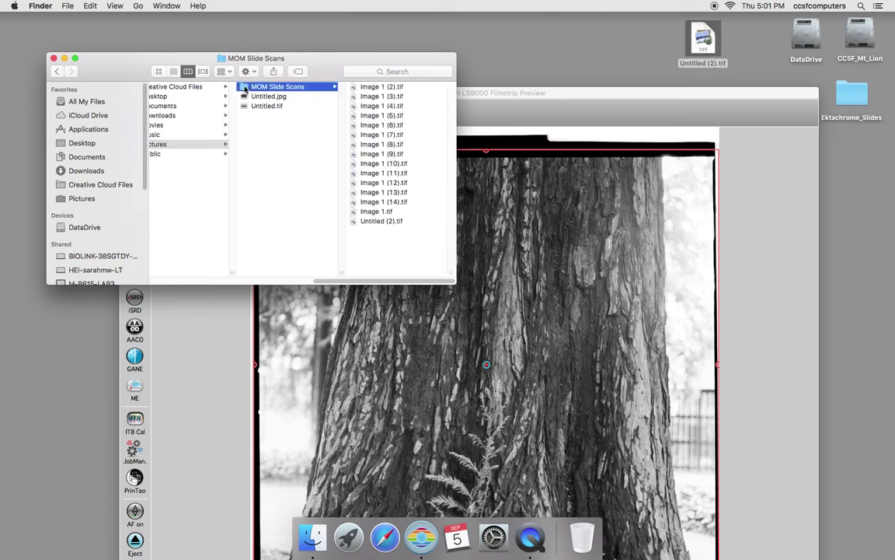
{"action": "left_click", "coordinate": [245, 107], "text": "shift"}
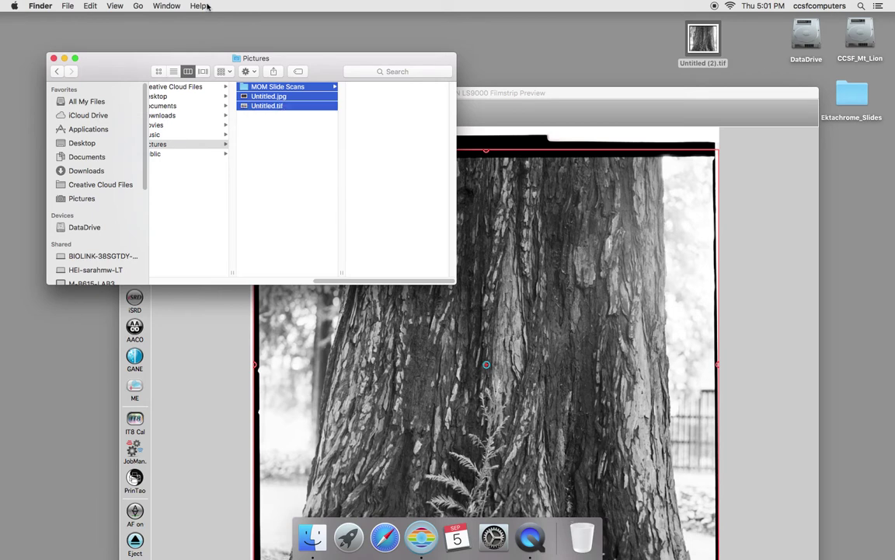
{"action": "left_click_drag", "start_coordinate": [255, 101], "coordinate": [589, 535]}
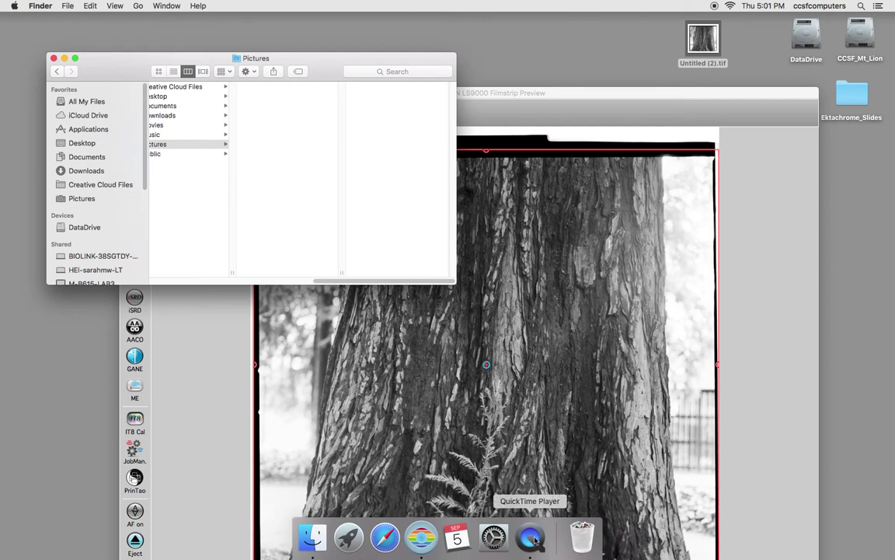
{"action": "right_click", "coordinate": [588, 533]}
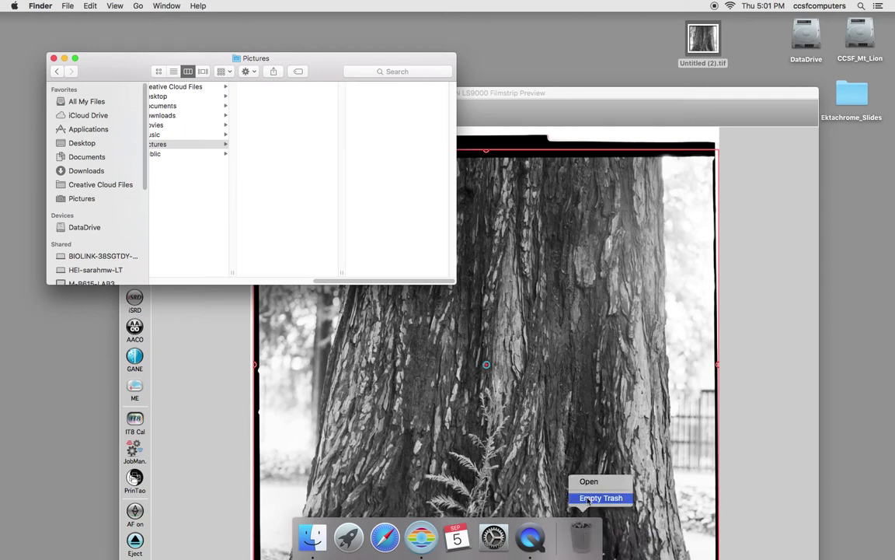
{"action": "left_click", "coordinate": [588, 498]}
Confirm emptying the Trash and restore the SilverFast preview window to full size at the top
{"action": "left_click", "coordinate": [522, 185]}
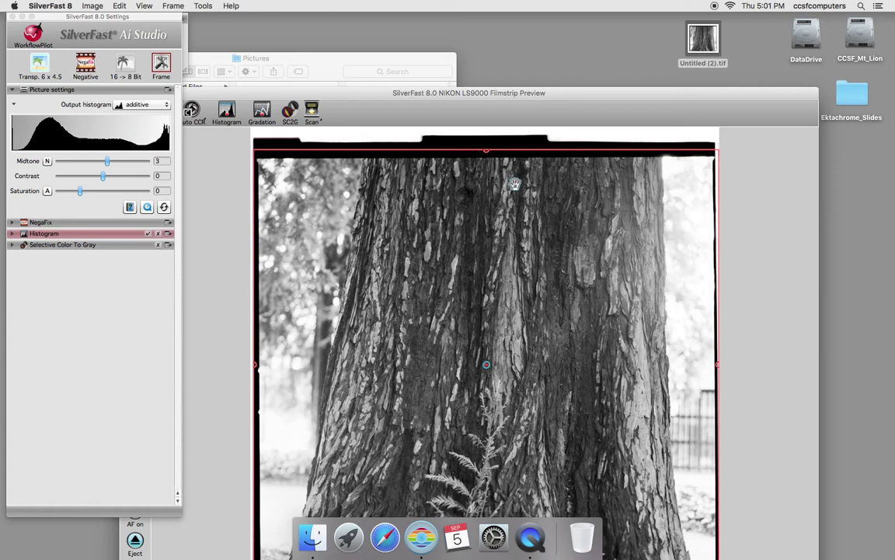
{"action": "key", "text": "ctrl+Up"}
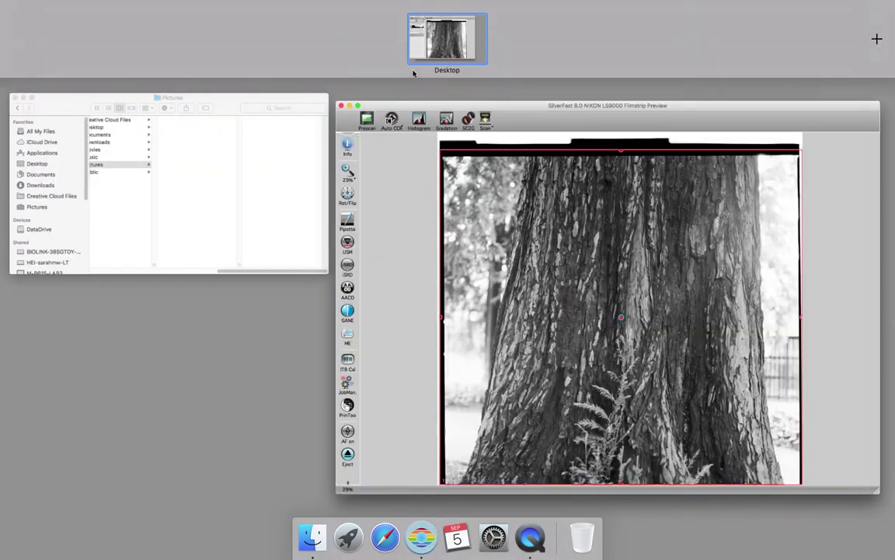
{"action": "left_click", "coordinate": [476, 106]}
{"action": "double_click", "coordinate": [417, 92]}
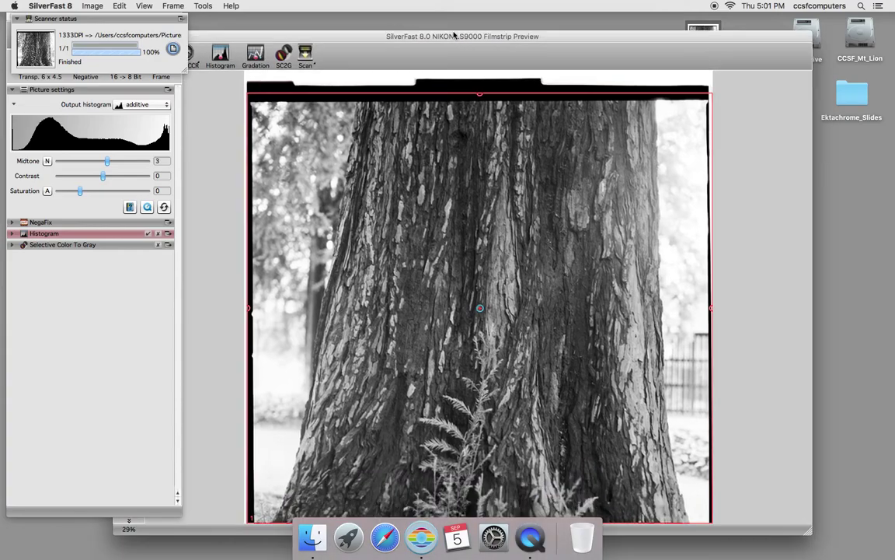